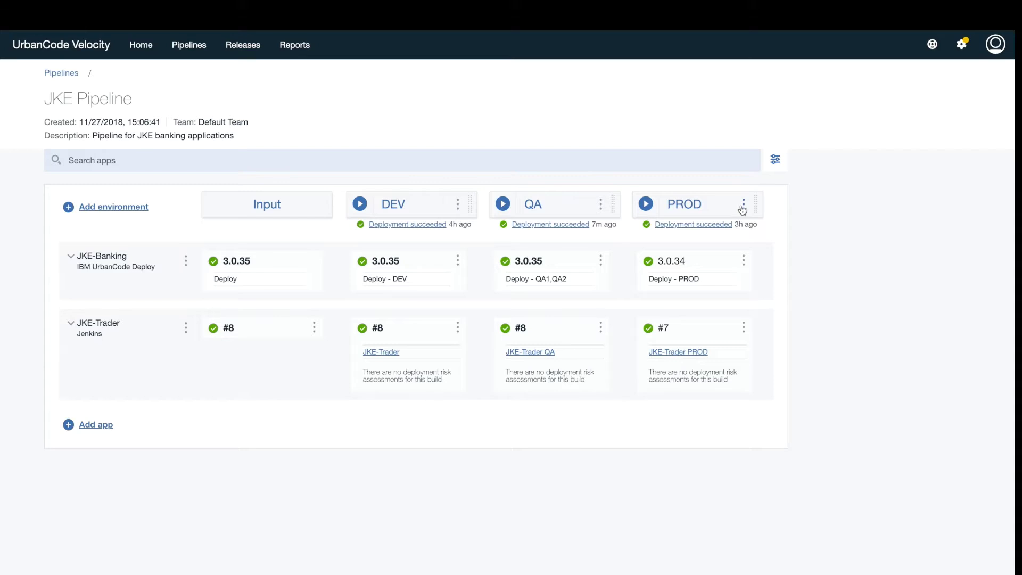
Step: Start joining the PROD environment to a release and choose January JKE Enterprise Release
{"action": "left_click", "coordinate": [744, 206]}
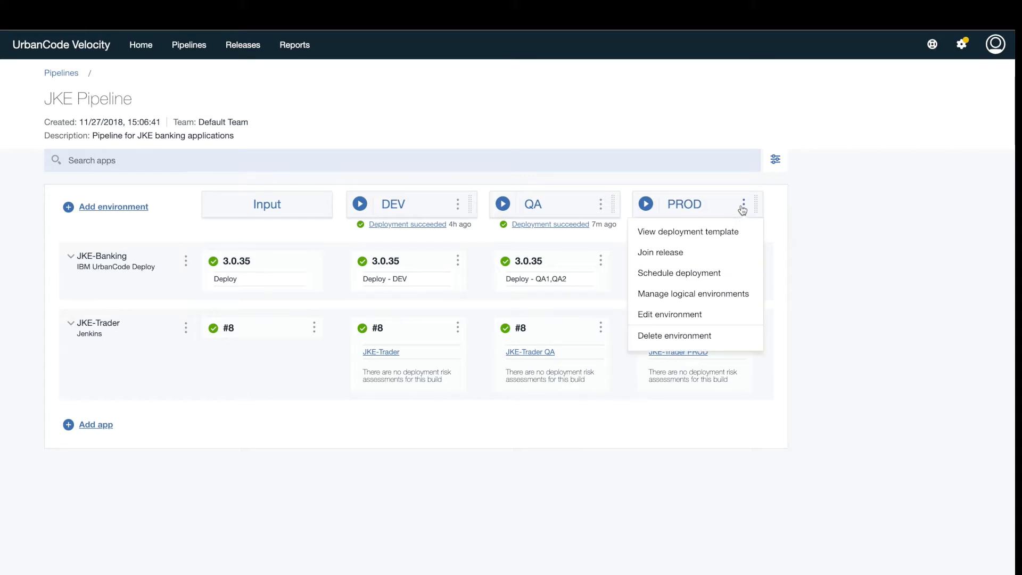
{"action": "left_click", "coordinate": [676, 257]}
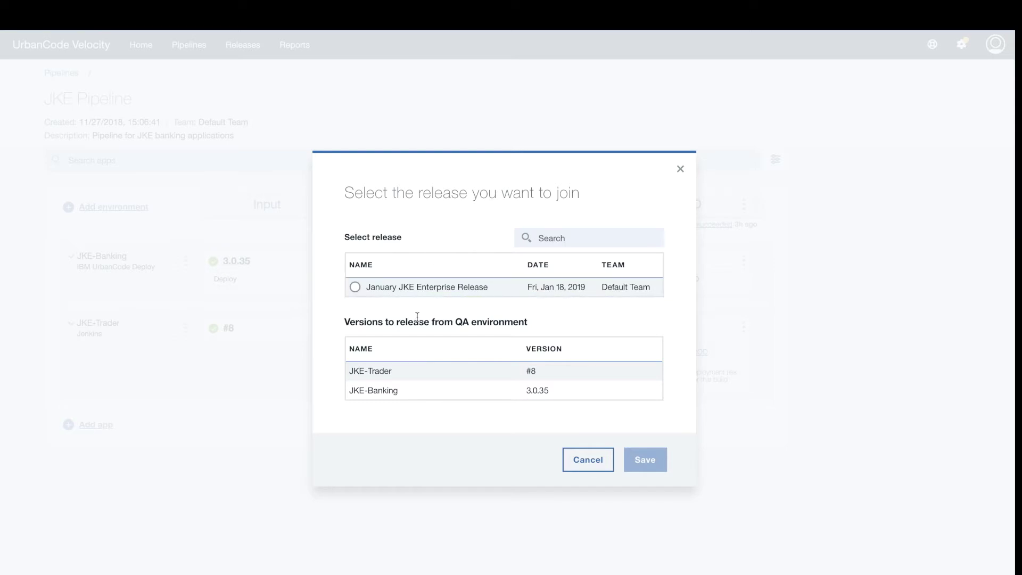
{"action": "left_click", "coordinate": [438, 289]}
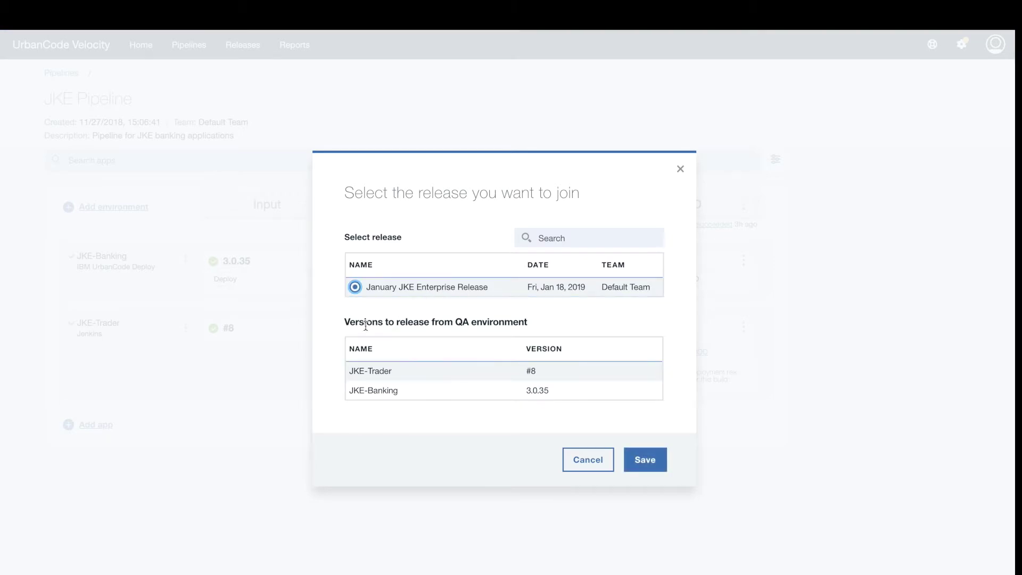
Step: Check the JKE-Trader and JKE-Banking versions to release from the QA environment, and save the release join
{"action": "left_click_drag", "start_coordinate": [365, 326], "coordinate": [545, 323]}
{"action": "left_click", "coordinate": [513, 325]}
{"action": "left_click", "coordinate": [547, 323]}
{"action": "left_click_drag", "start_coordinate": [531, 371], "coordinate": [562, 392]}
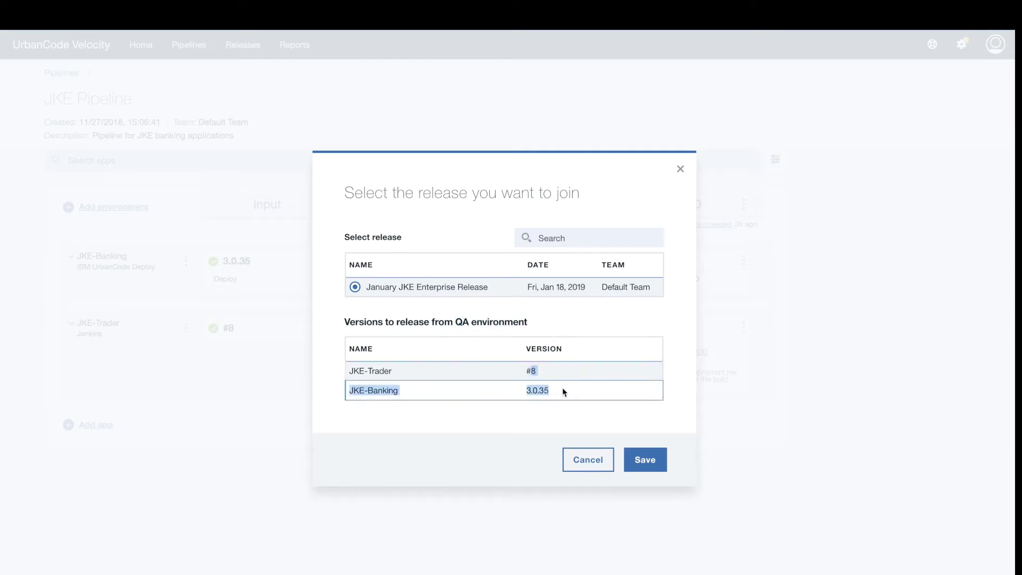
{"action": "left_click", "coordinate": [563, 390]}
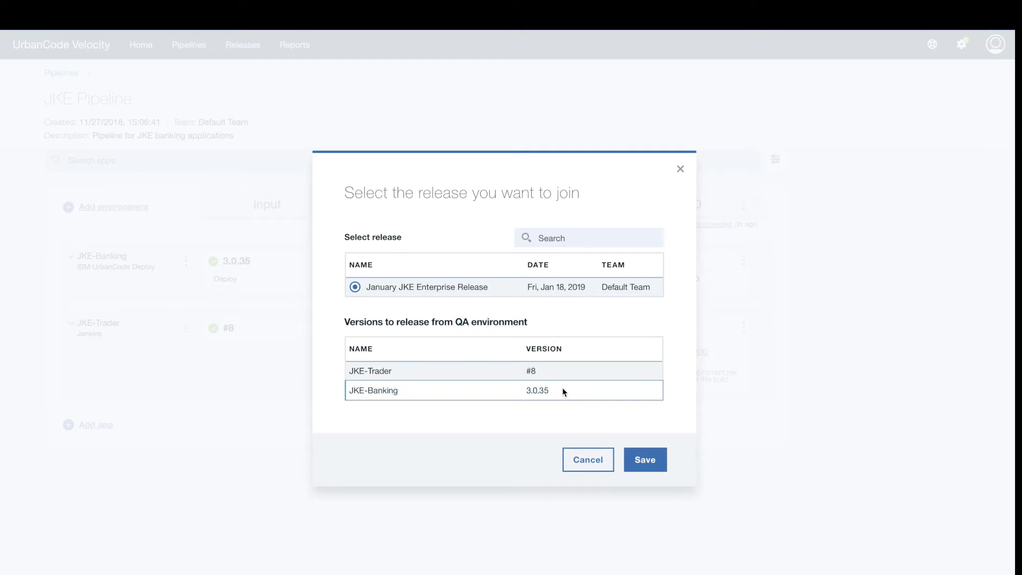
{"action": "left_click_drag", "start_coordinate": [557, 387], "coordinate": [518, 367]}
{"action": "left_click", "coordinate": [517, 368]}
{"action": "left_click", "coordinate": [562, 375]}
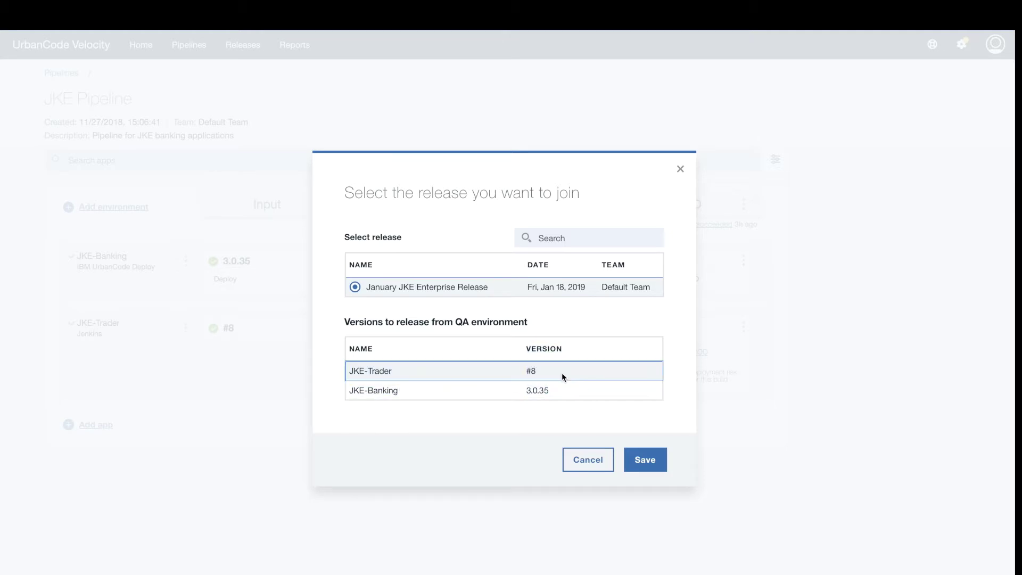
{"action": "left_click", "coordinate": [559, 391]}
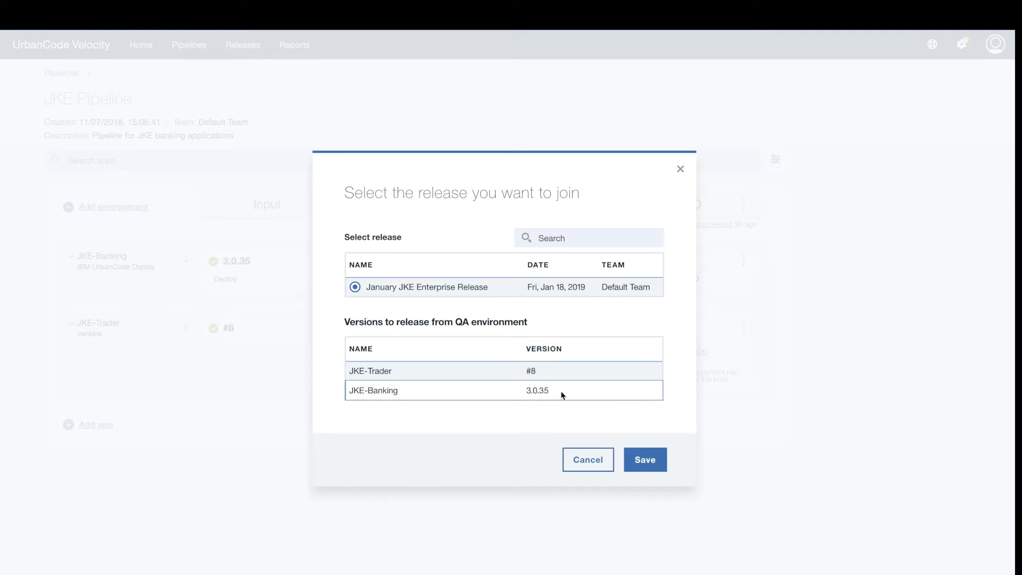
{"action": "left_click_drag", "start_coordinate": [560, 390], "coordinate": [349, 369]}
{"action": "left_click", "coordinate": [350, 371]}
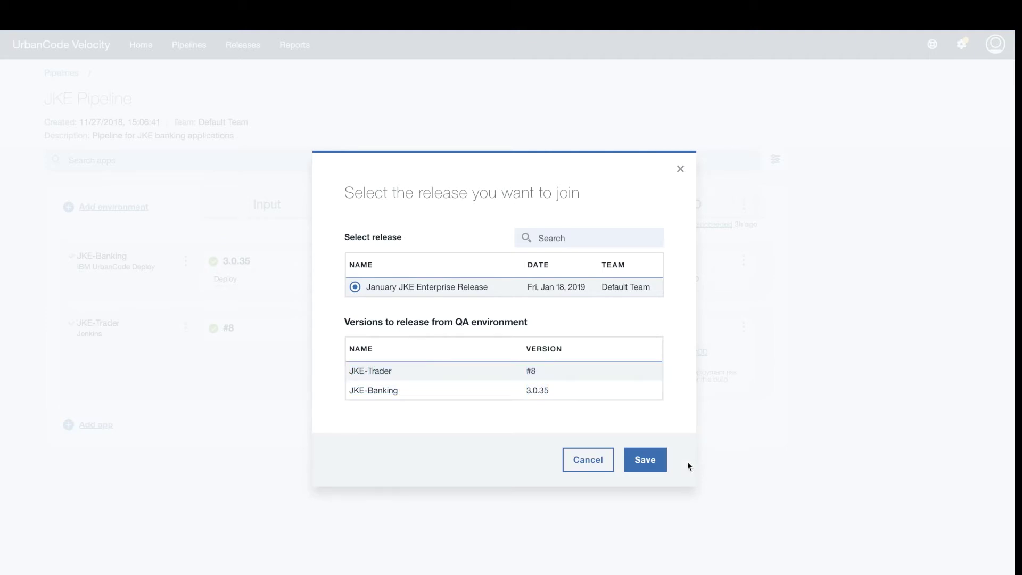
{"action": "left_click", "coordinate": [646, 467]}
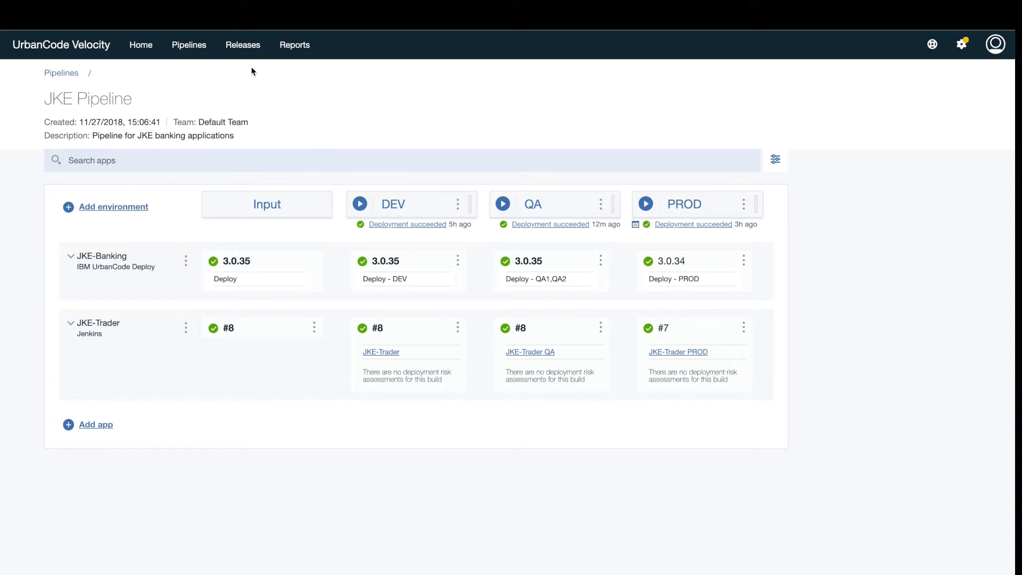
Step: Open the Copy OfJKE Release Process plan of January JKE Enterprise Release and start its Create PROD Ticket task
{"action": "left_click", "coordinate": [243, 52]}
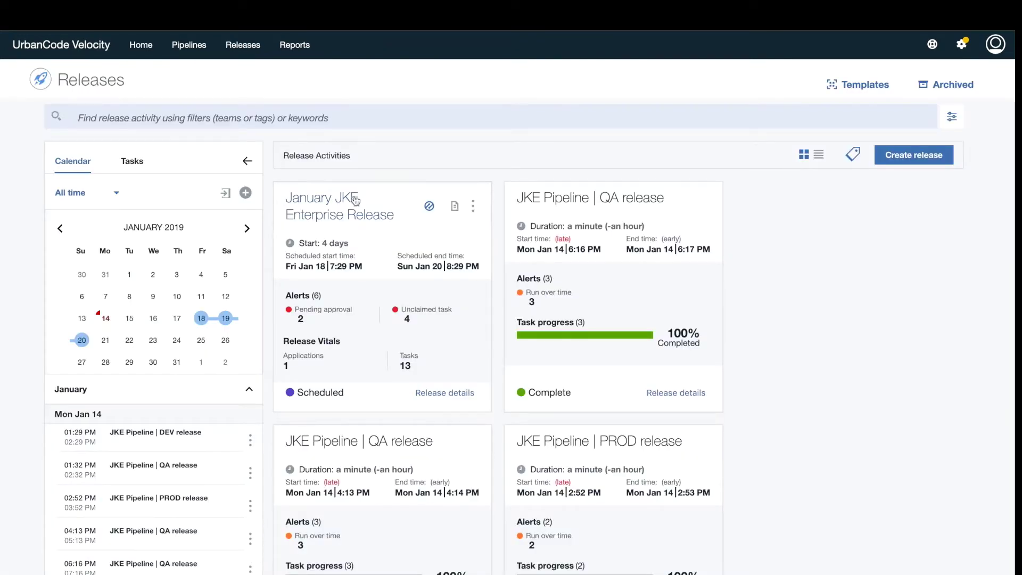
{"action": "left_click", "coordinate": [345, 216]}
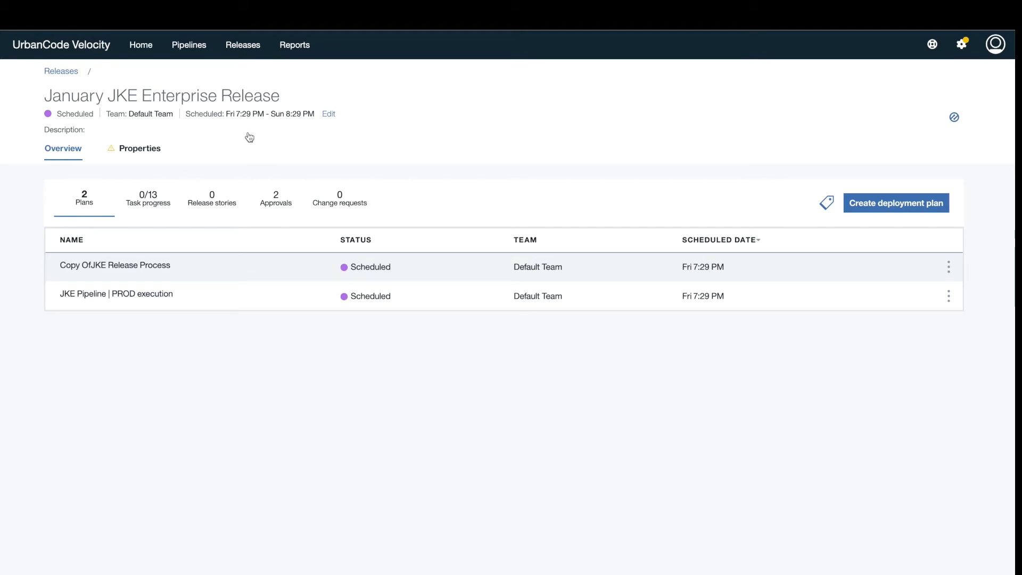
{"action": "left_click", "coordinate": [148, 265]}
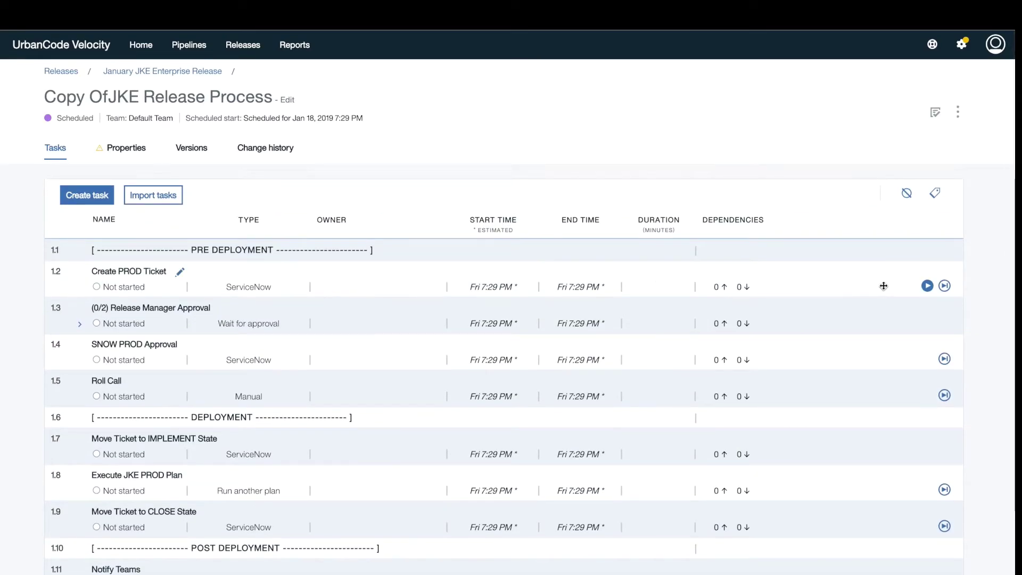
{"action": "left_click", "coordinate": [928, 286]}
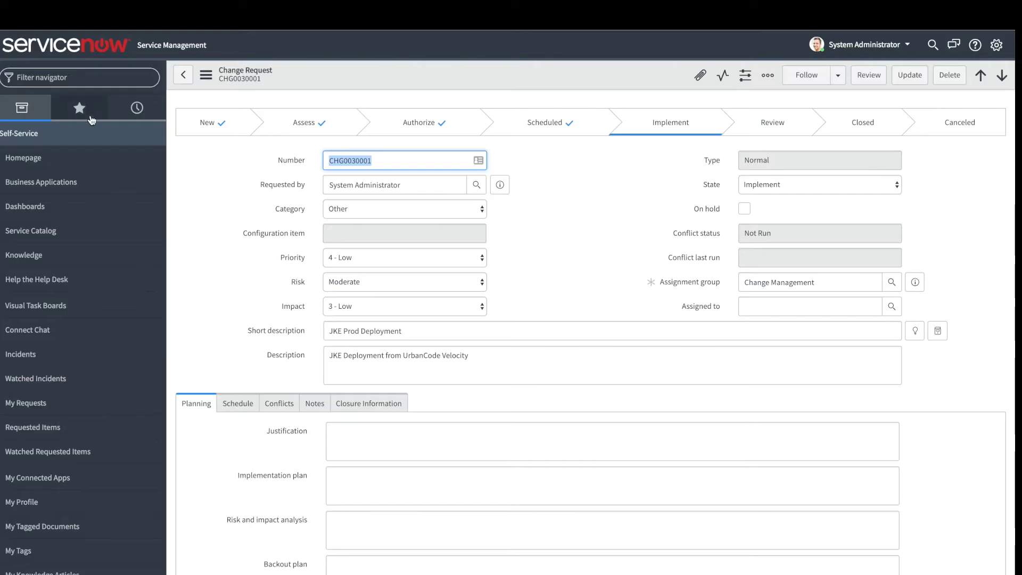
Step: Switch to ServiceNow and open the JKE Prod Deployment change request in the New state from the change request list
{"action": "left_click", "coordinate": [189, 77]}
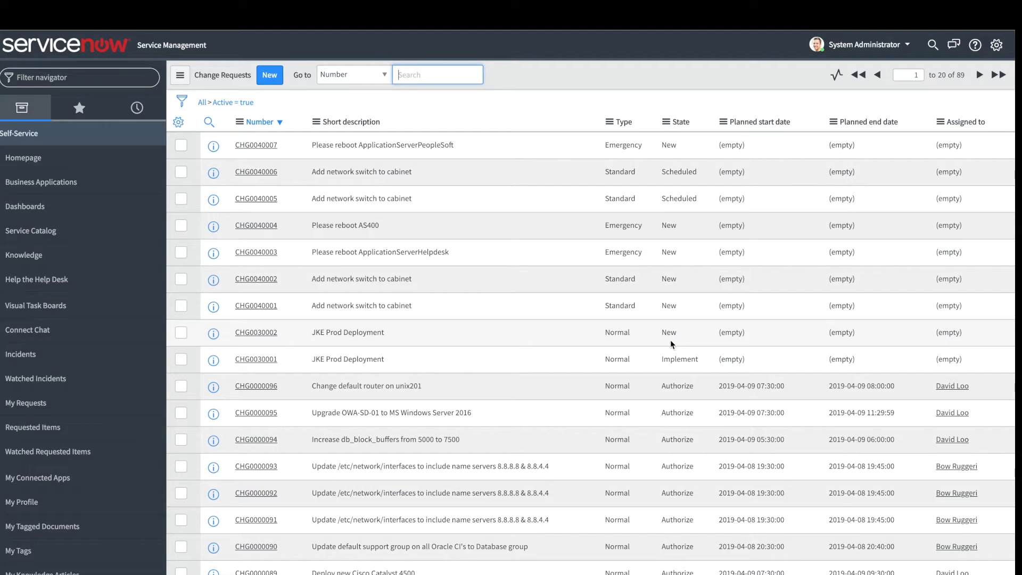
{"action": "left_click", "coordinate": [272, 333]}
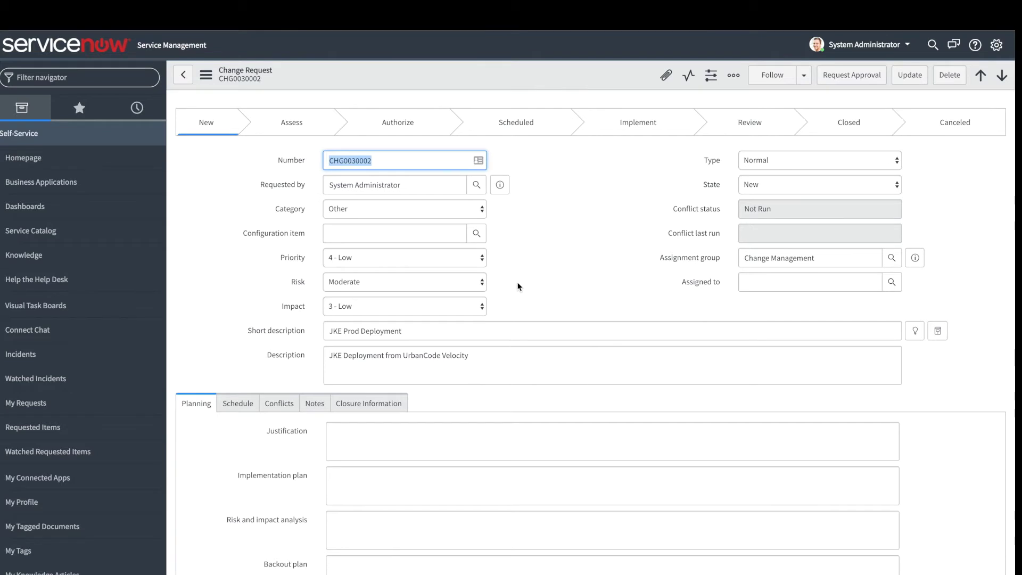
{"action": "scroll", "coordinate": [519, 286], "scroll_direction": "down", "scroll_amount": 5}
{"action": "scroll", "coordinate": [518, 285], "scroll_direction": "up", "scroll_amount": 5}
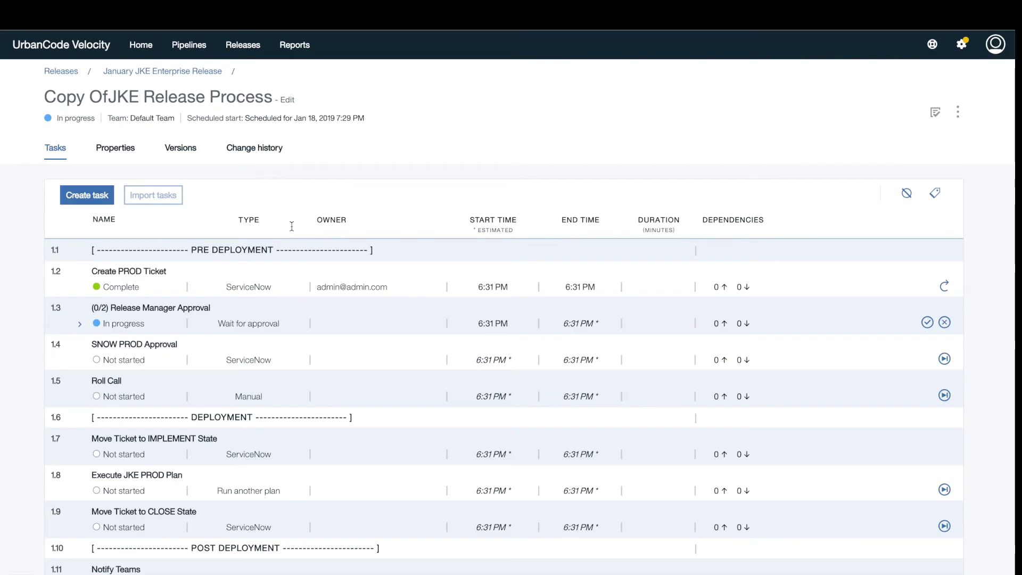
Step: Switch to UrbanCode Velocity, review the Create PROD Ticket task's settings without saving, and approve the Release Manager Approval task
{"action": "left_click", "coordinate": [186, 278]}
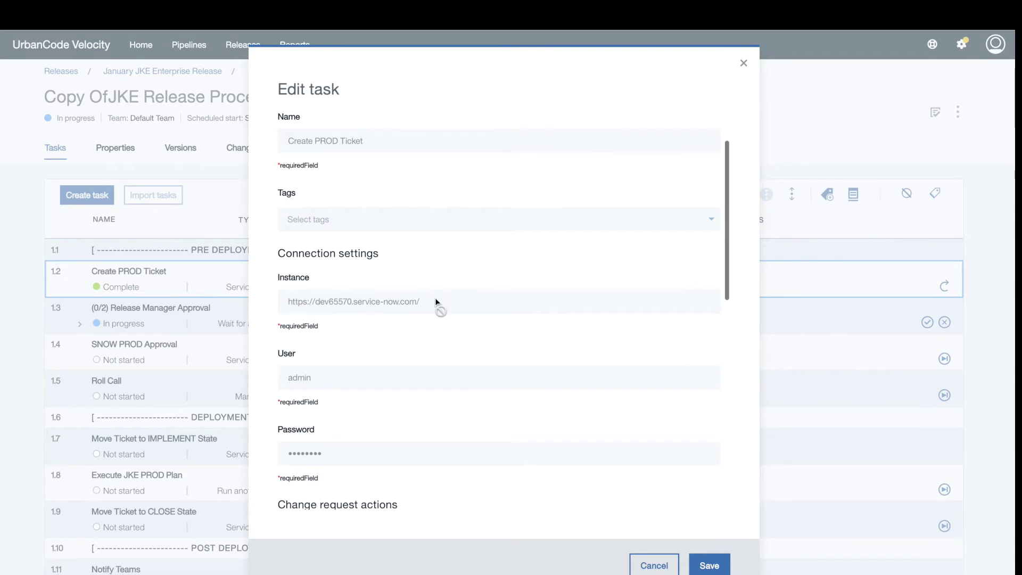
{"action": "scroll", "coordinate": [394, 362], "scroll_direction": "down", "scroll_amount": 6}
{"action": "scroll", "coordinate": [394, 360], "scroll_direction": "down", "scroll_amount": 3}
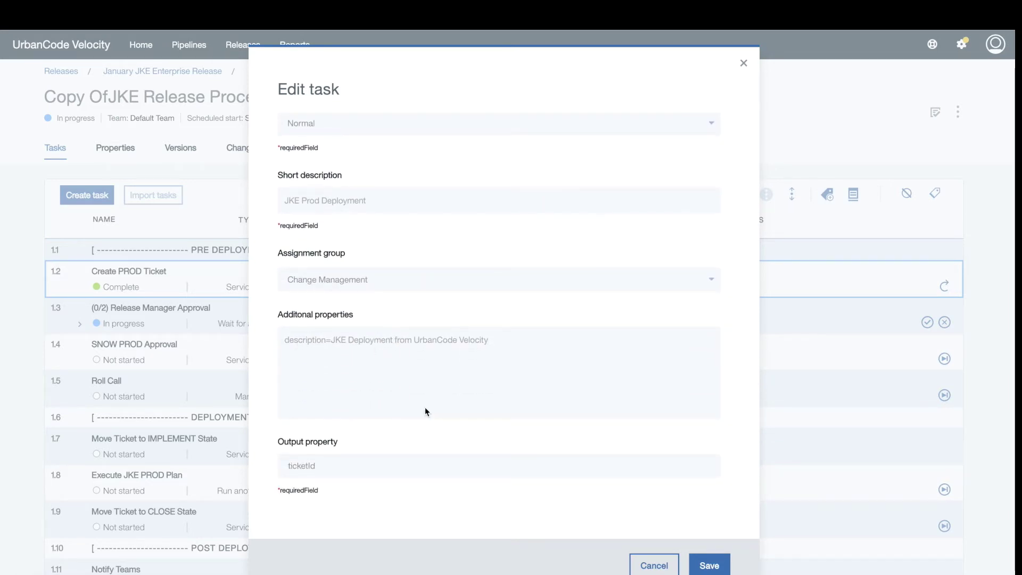
{"action": "left_click", "coordinate": [656, 567]}
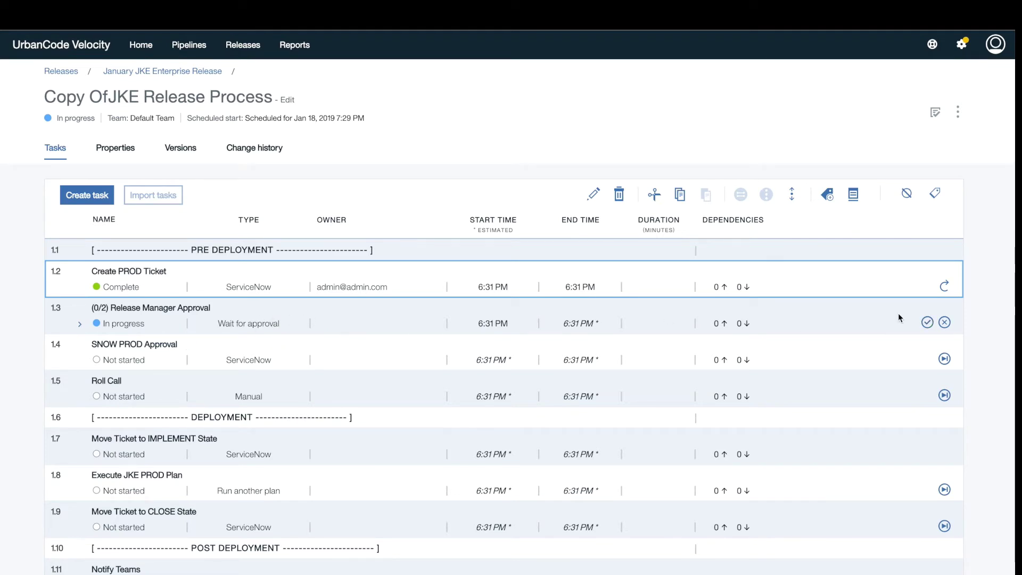
{"action": "left_click", "coordinate": [927, 322]}
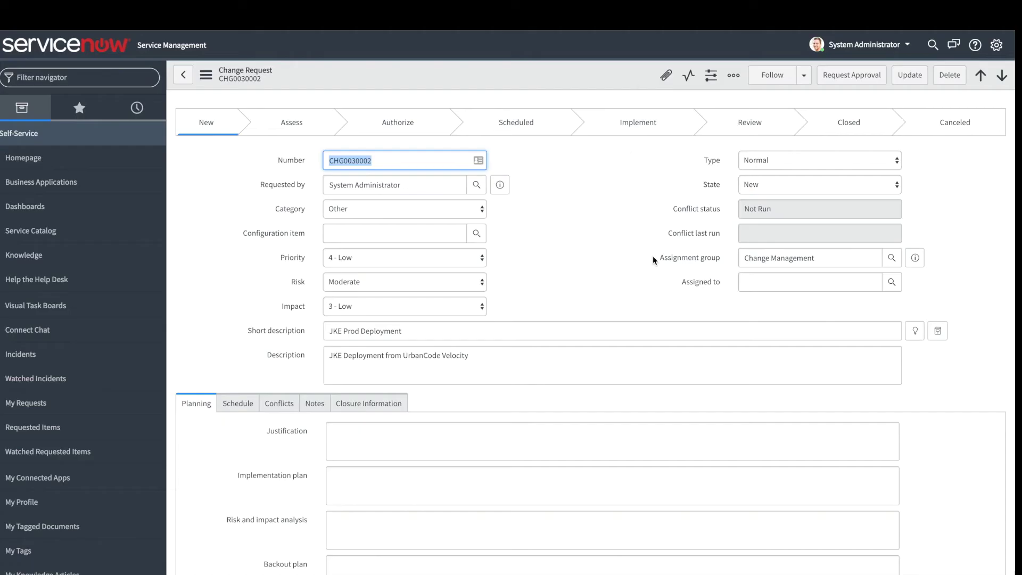
Step: In ServiceNow, request approval for the JKE Prod Deployment change and approve the Change Management group's approval request
{"action": "left_click", "coordinate": [851, 75]}
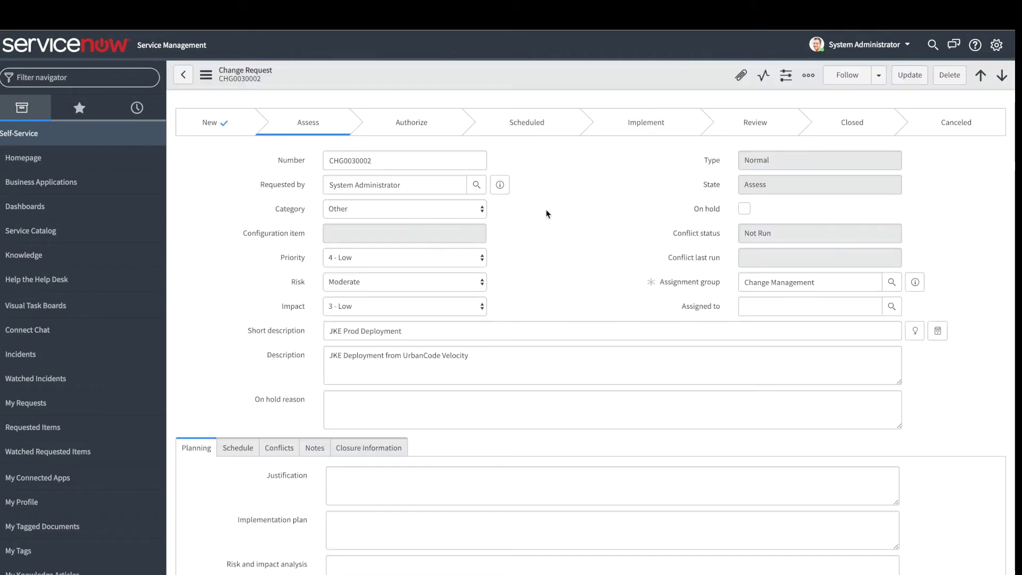
{"action": "scroll", "coordinate": [595, 234], "scroll_direction": "down", "scroll_amount": 7}
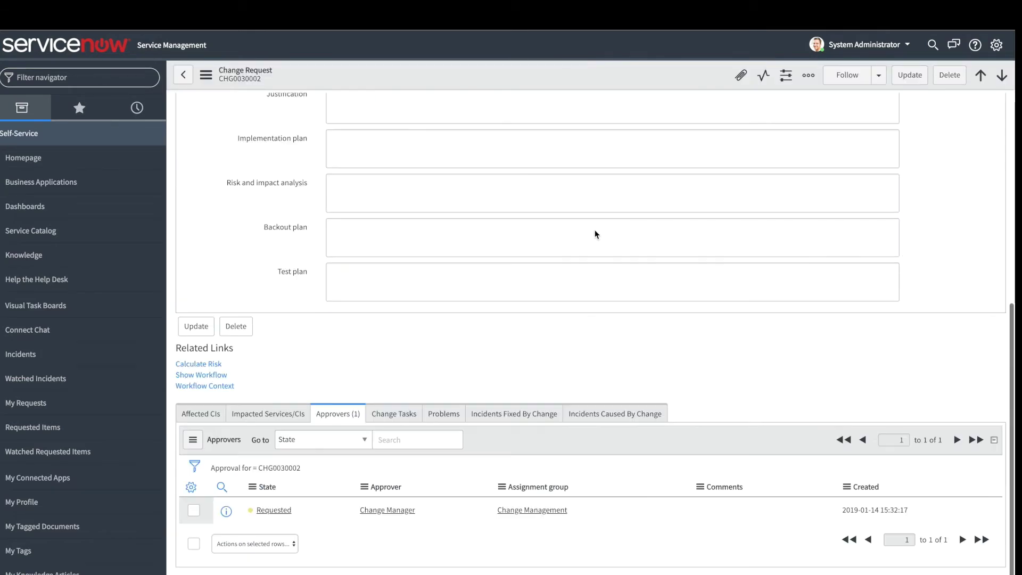
{"action": "left_click", "coordinate": [194, 544]}
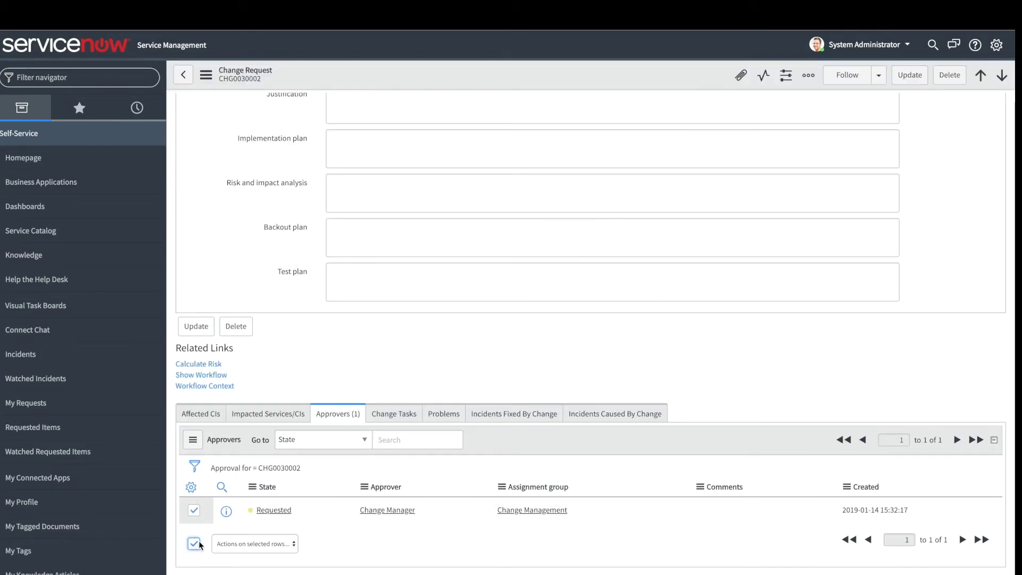
{"action": "left_click", "coordinate": [252, 543]}
{"action": "left_click", "coordinate": [246, 554]}
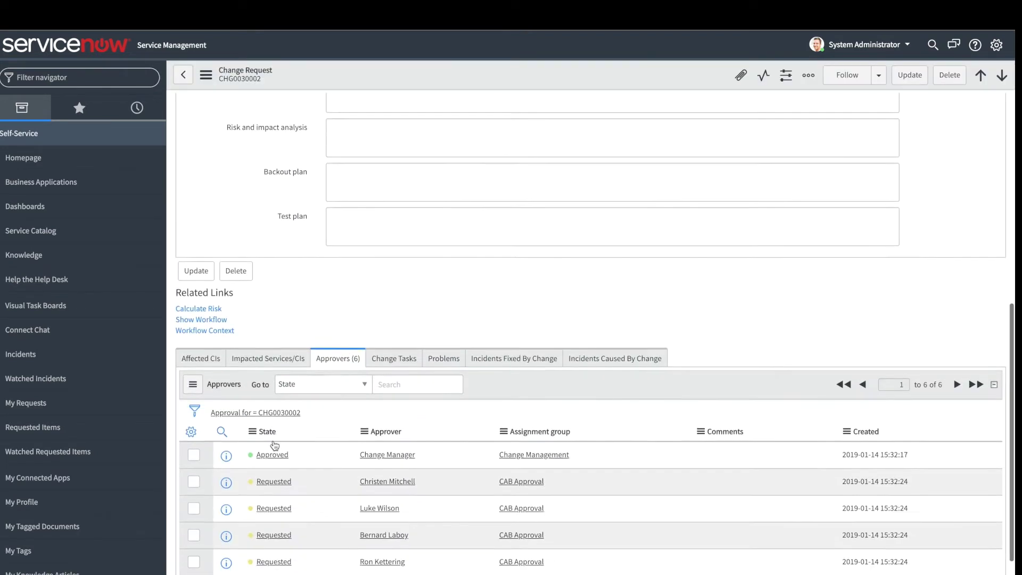
Step: Select all approver entries of the change request and approve the CAB Approval requests
{"action": "left_click", "coordinate": [193, 571]}
{"action": "left_click", "coordinate": [254, 572]}
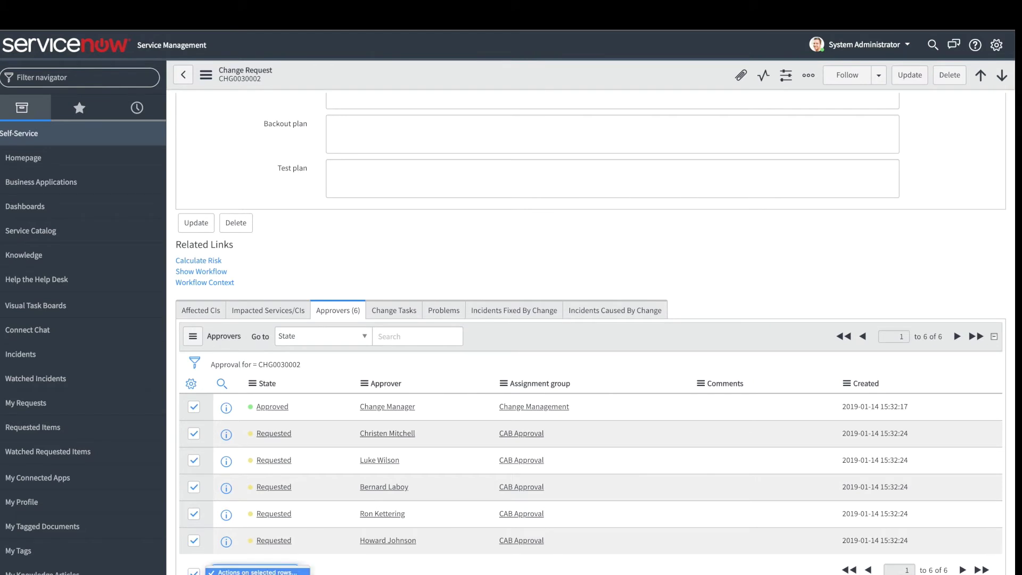
{"action": "left_click", "coordinate": [246, 574]}
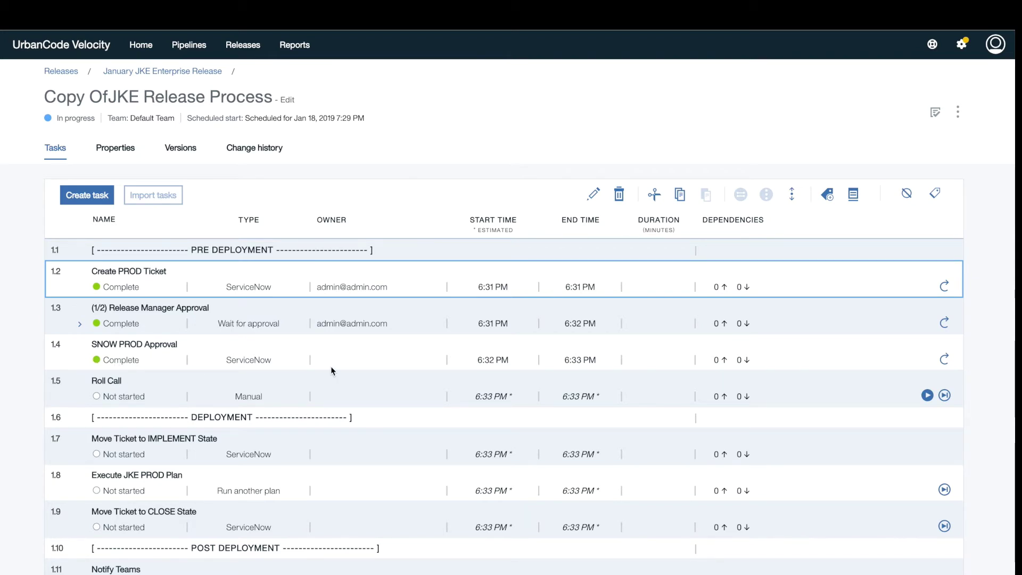
Step: Switch to UrbanCode Velocity, then start the Roll Call task in the release process plan and mark it complete
{"action": "scroll", "coordinate": [180, 404], "scroll_direction": "down", "scroll_amount": 3}
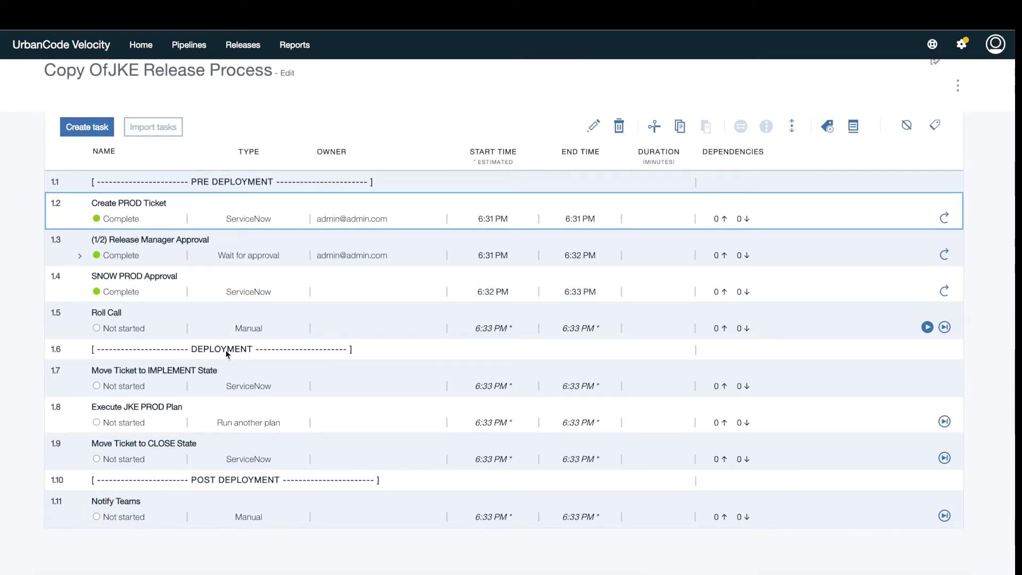
{"action": "left_click", "coordinate": [928, 328]}
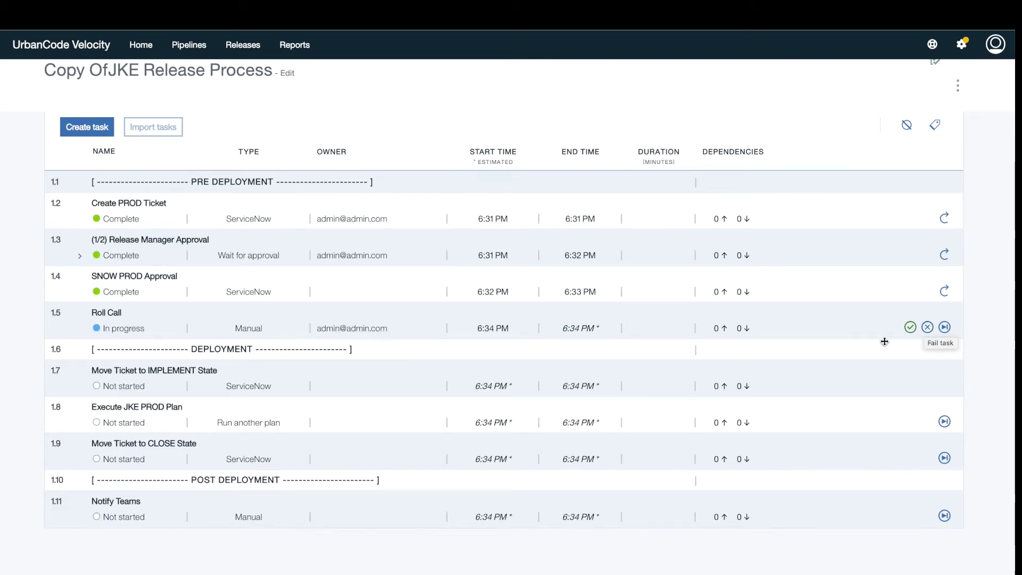
{"action": "left_click", "coordinate": [911, 328]}
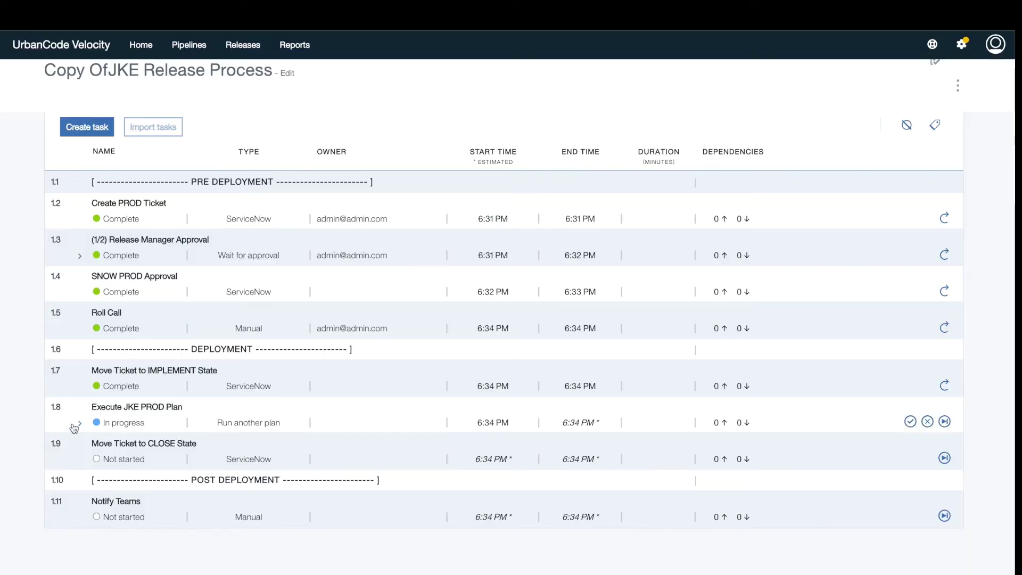
Step: Open the JKE Pipeline | PROD execution plan from the Execute JKE PROD Plan task and approve its QA Lead Approval
{"action": "left_click", "coordinate": [80, 424]}
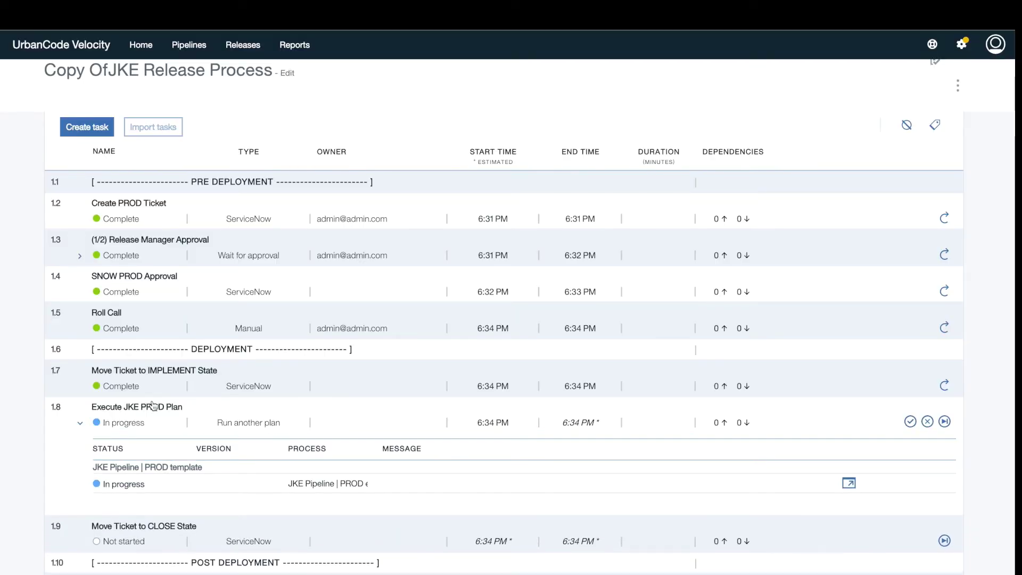
{"action": "scroll", "coordinate": [584, 440], "scroll_direction": "down", "scroll_amount": 1}
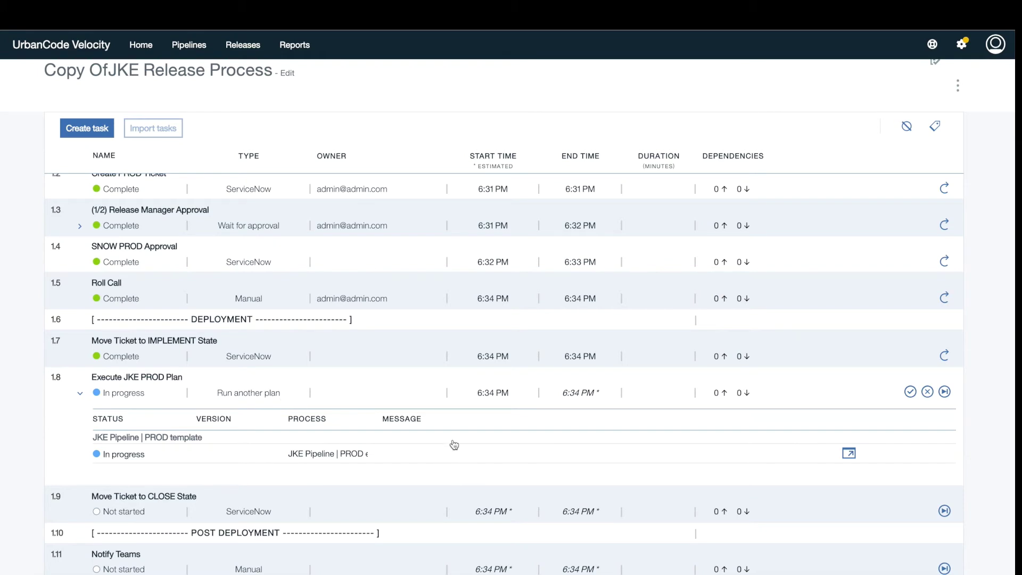
{"action": "left_click", "coordinate": [849, 453]}
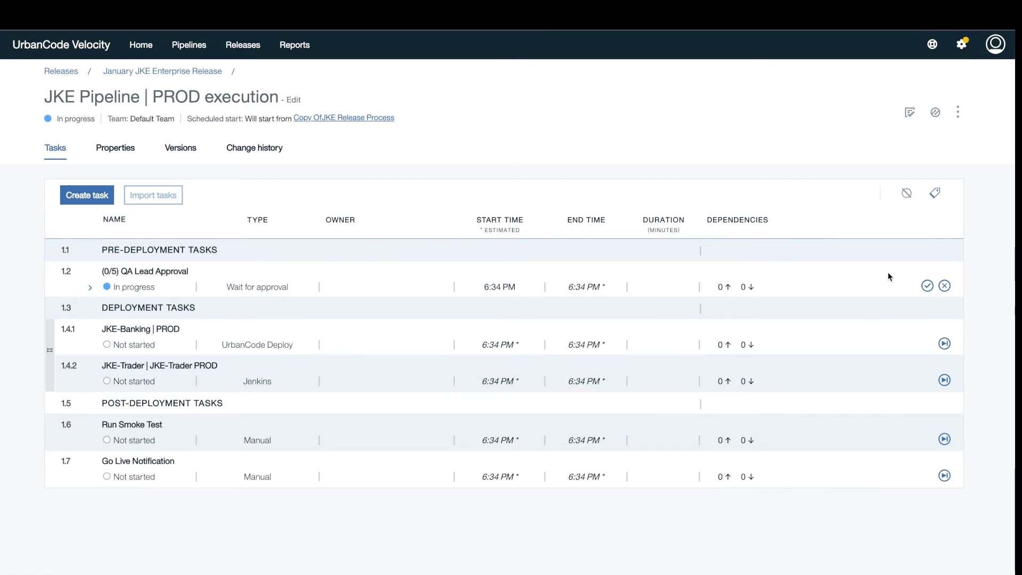
{"action": "left_click", "coordinate": [928, 287]}
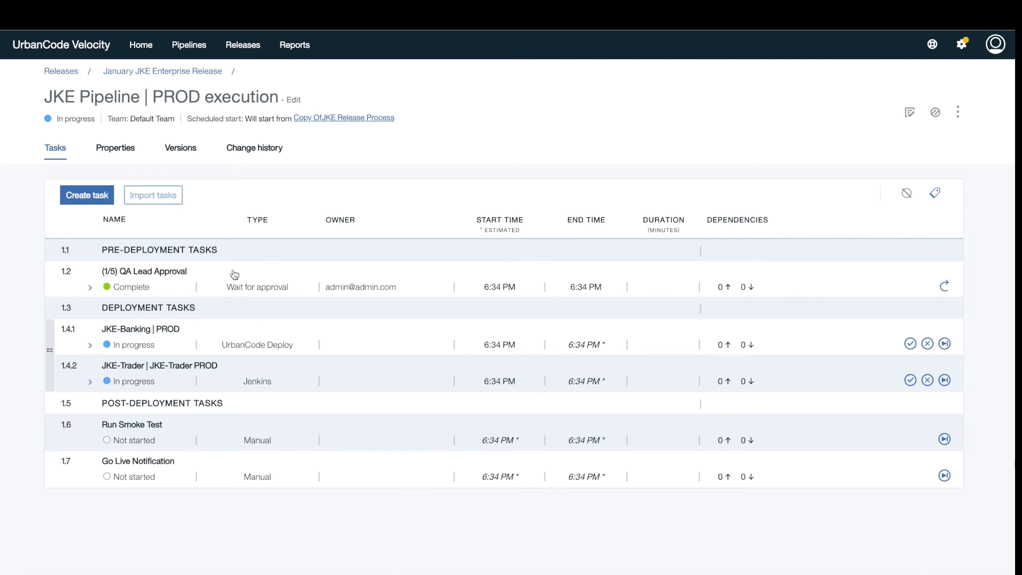
Step: Expand the details of the JKE-Banking | PROD and JKE-Trader PROD deployment tasks in the execution plan
{"action": "left_click", "coordinate": [90, 346]}
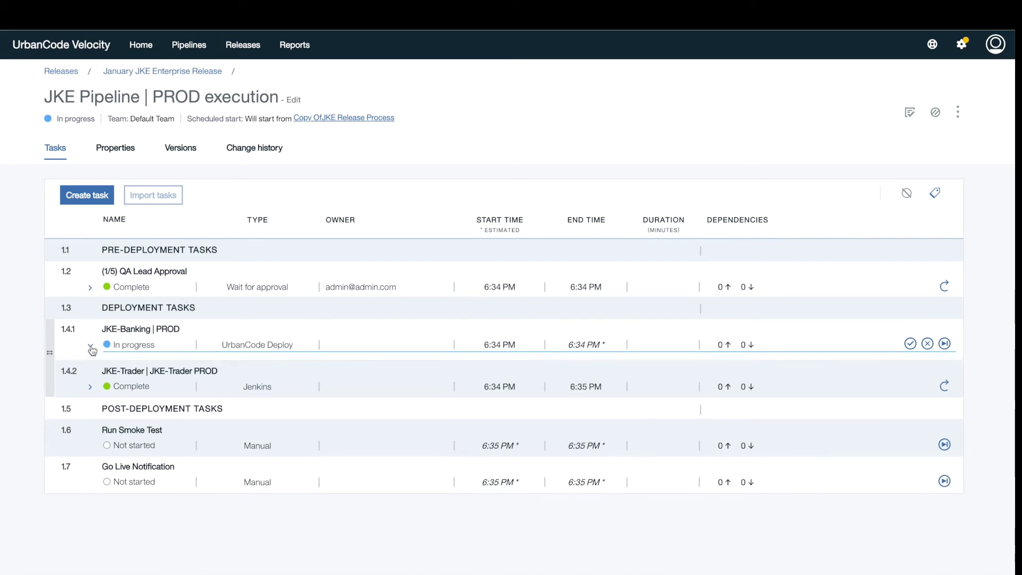
{"action": "scroll", "coordinate": [310, 368], "scroll_direction": "down", "scroll_amount": 1}
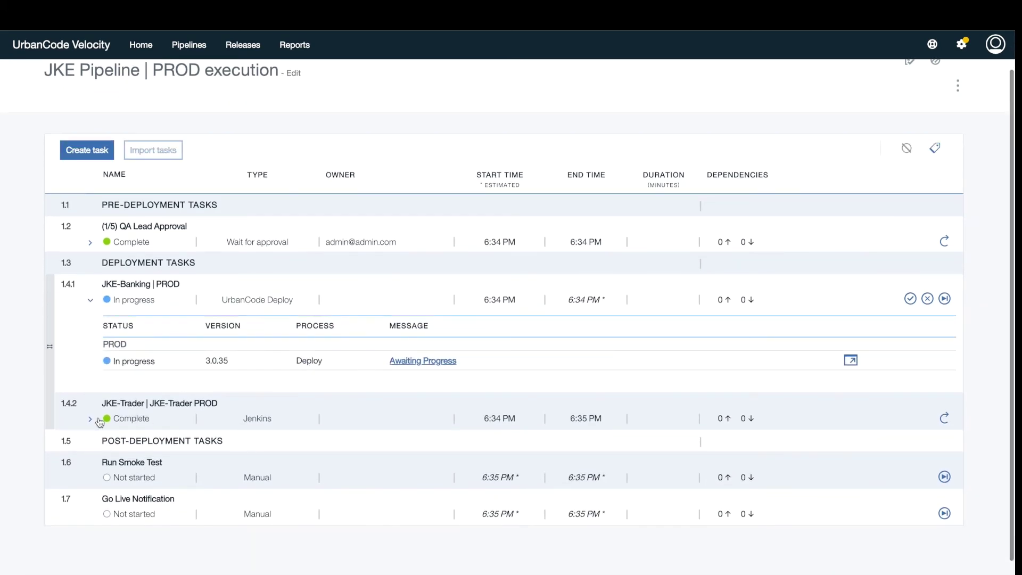
{"action": "left_click", "coordinate": [91, 419]}
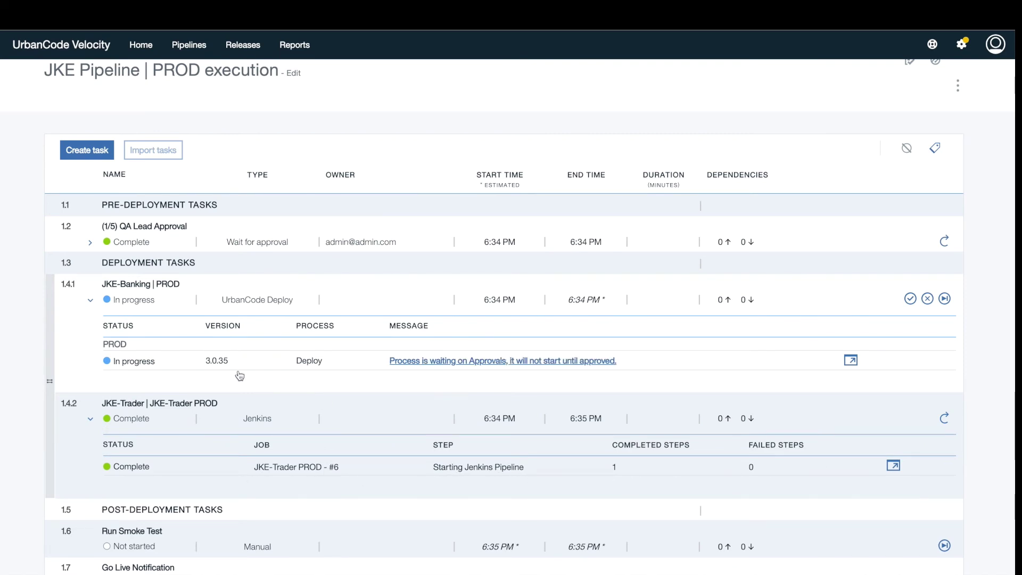
Step: Open the JKE-Banking PROD process request in UrbanCode Deploy, expand all execution steps and examine the deployment's progress
{"action": "left_click", "coordinate": [851, 361]}
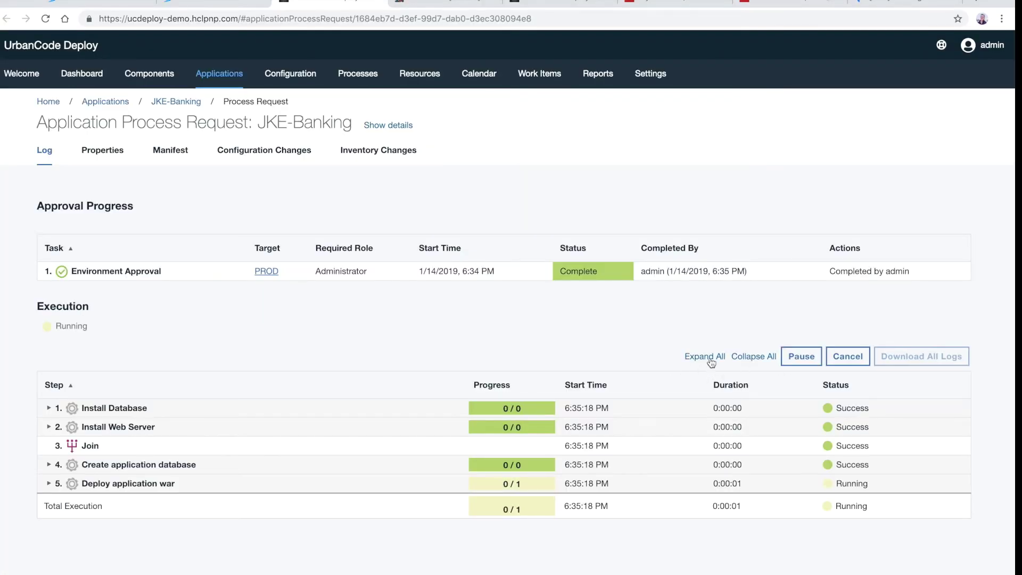
{"action": "left_click", "coordinate": [710, 357]}
{"action": "scroll", "coordinate": [235, 430], "scroll_direction": "down", "scroll_amount": 4}
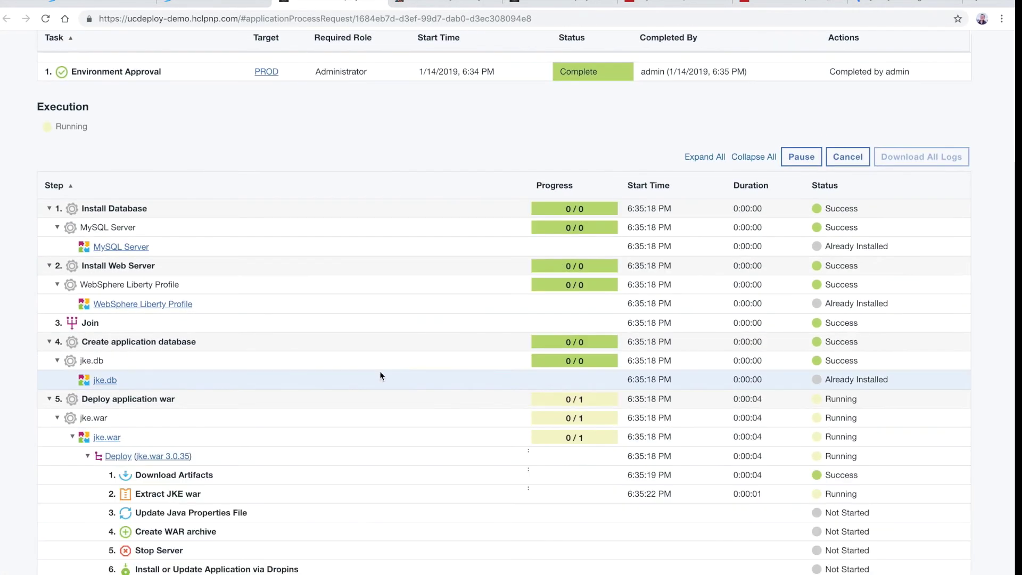
{"action": "scroll", "coordinate": [379, 372], "scroll_direction": "down", "scroll_amount": 2}
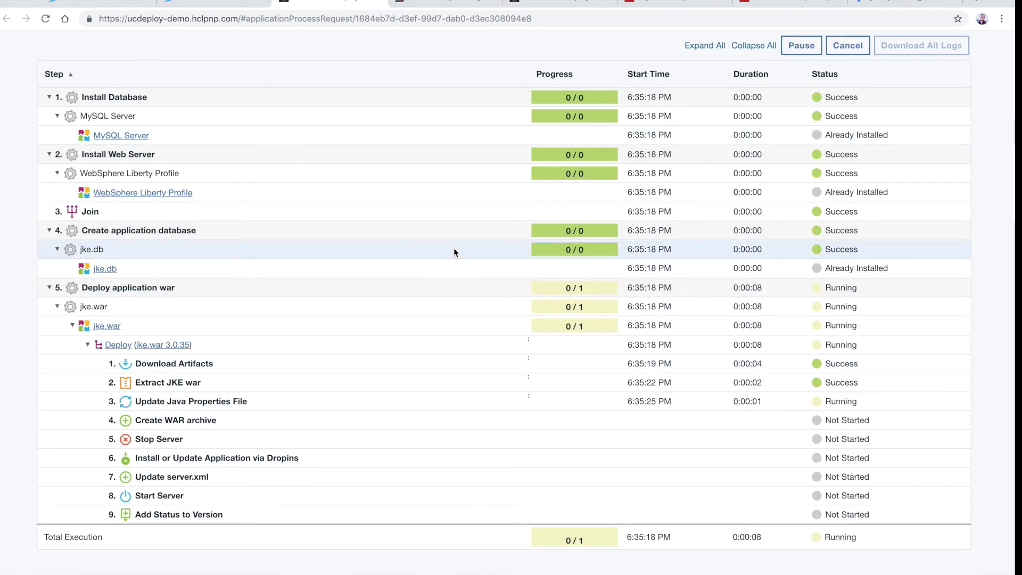
{"action": "scroll", "coordinate": [454, 249], "scroll_direction": "up", "scroll_amount": 1}
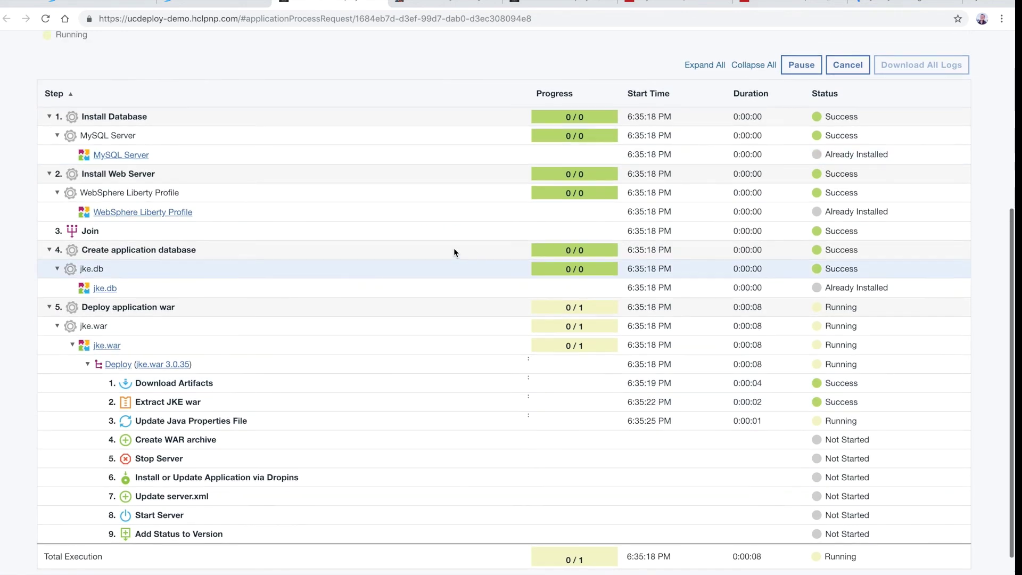
Step: Switch back to UrbanCode Velocity and check the Execute JKE PROD Plan task and the PROD execution plan's deployment tasks
{"action": "left_click", "coordinate": [105, 6]}
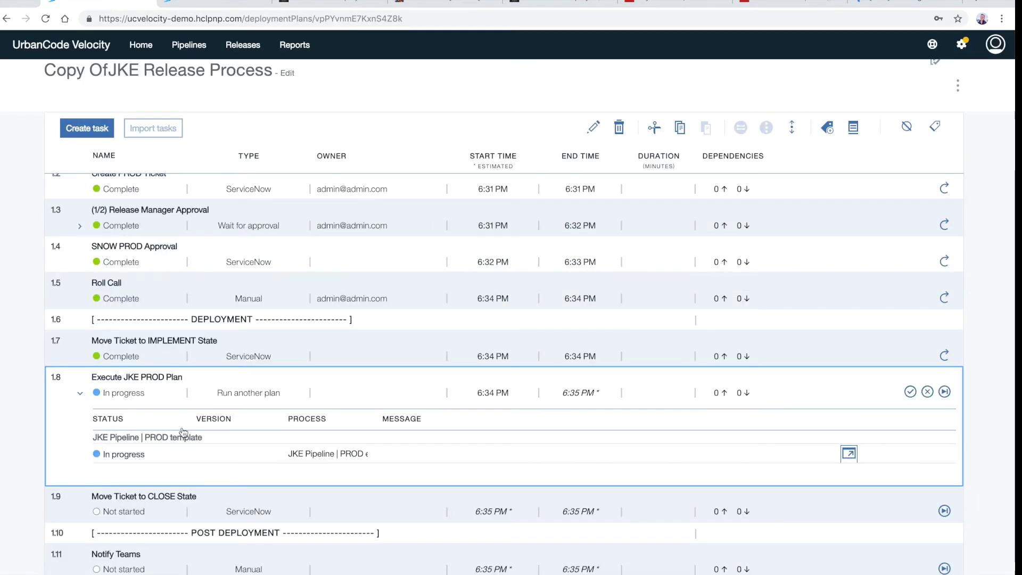
{"action": "scroll", "coordinate": [410, 383], "scroll_direction": "down", "scroll_amount": 1}
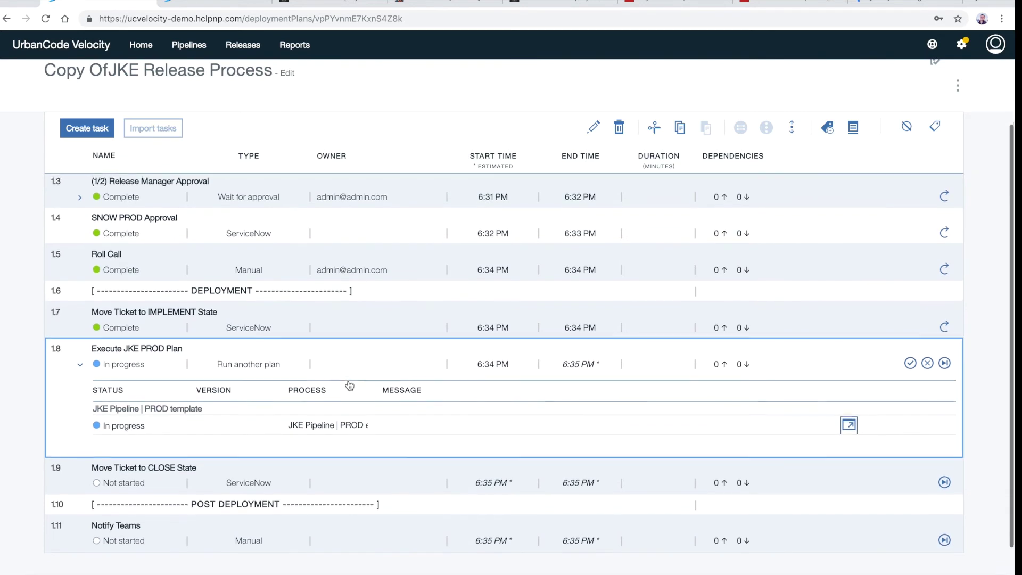
{"action": "left_click", "coordinate": [349, 382]}
{"action": "left_click", "coordinate": [197, 6]}
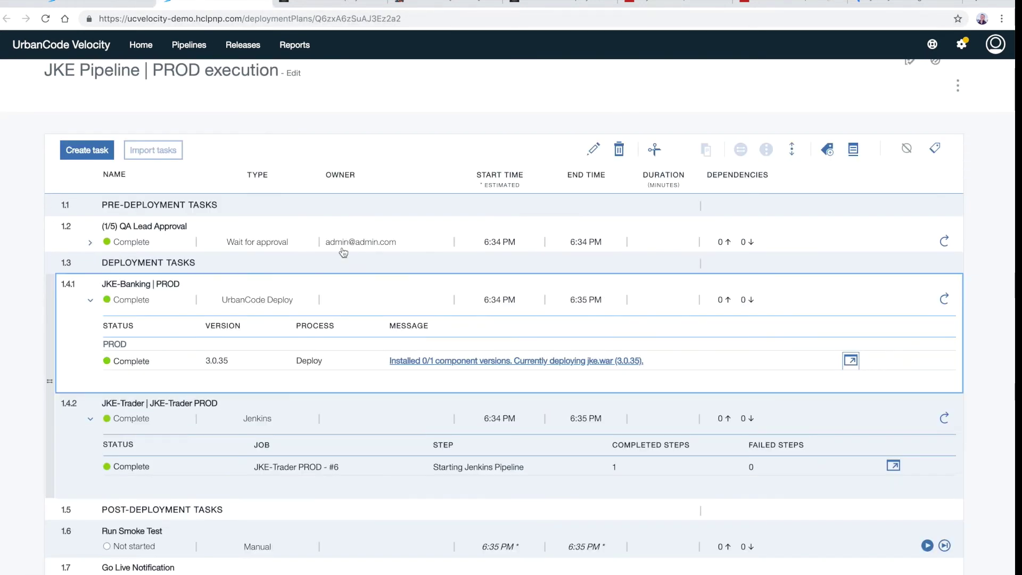
{"action": "left_click", "coordinate": [358, 261]}
{"action": "scroll", "coordinate": [361, 268], "scroll_direction": "down", "scroll_amount": 1}
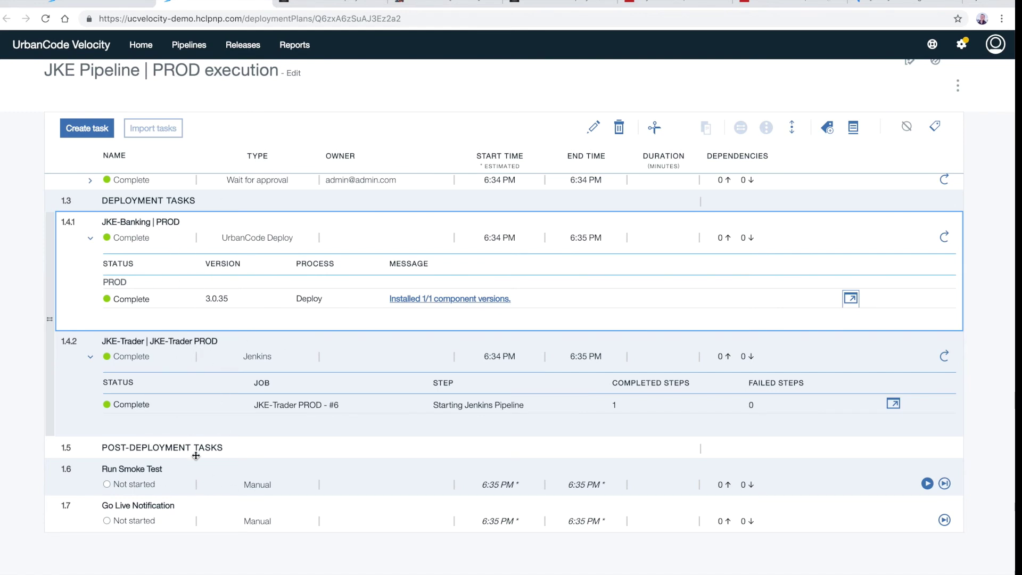
Step: Start the Run Smoke Test and Go Live Notification post-deployment tasks and mark both complete
{"action": "left_click", "coordinate": [928, 484]}
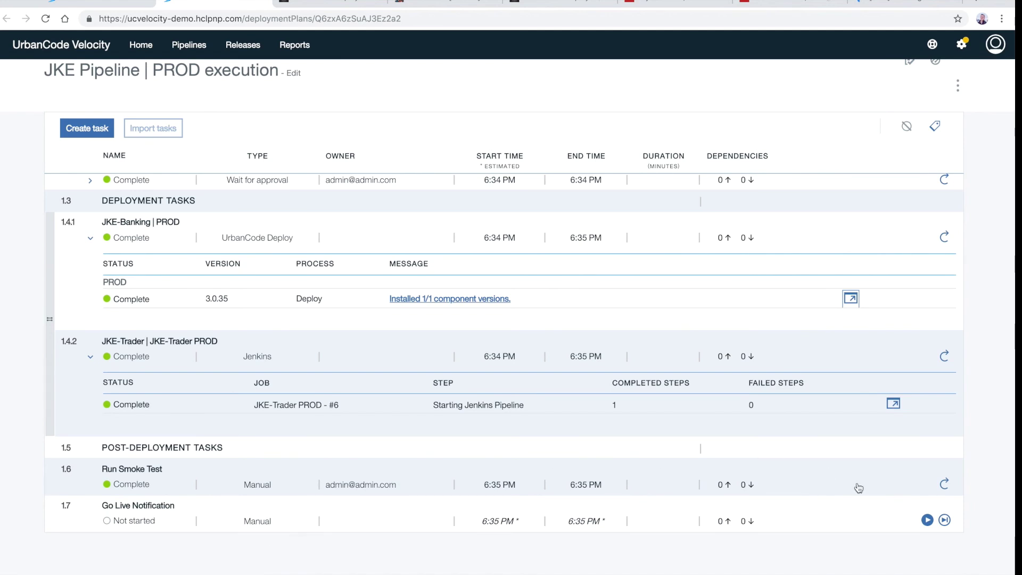
{"action": "left_click", "coordinate": [927, 520]}
{"action": "left_click", "coordinate": [911, 521]}
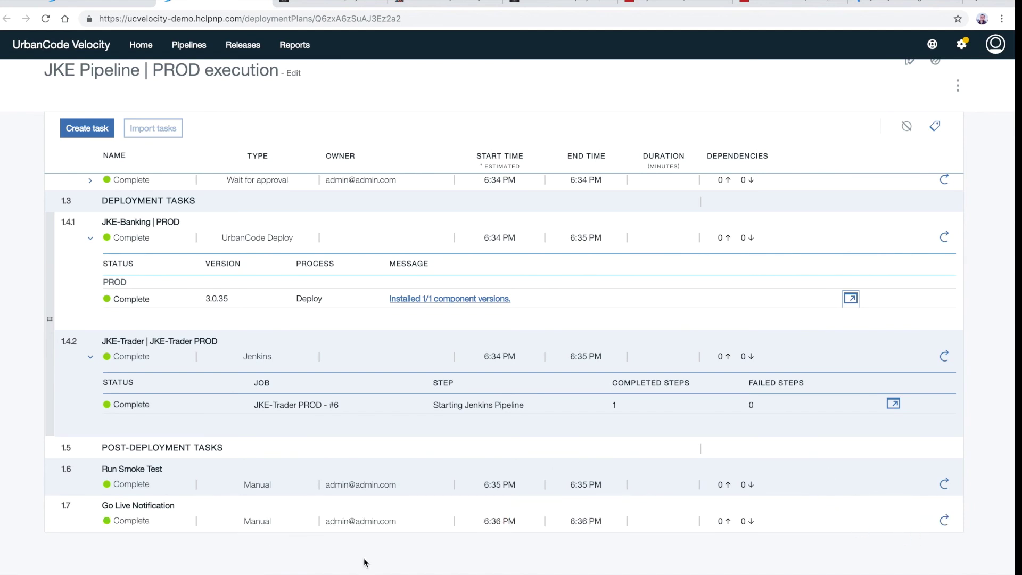
Step: Review the task statuses in the release process plan and the January JKE Enterprise Release card in the releases overview
{"action": "scroll", "coordinate": [368, 553], "scroll_direction": "down", "scroll_amount": 1}
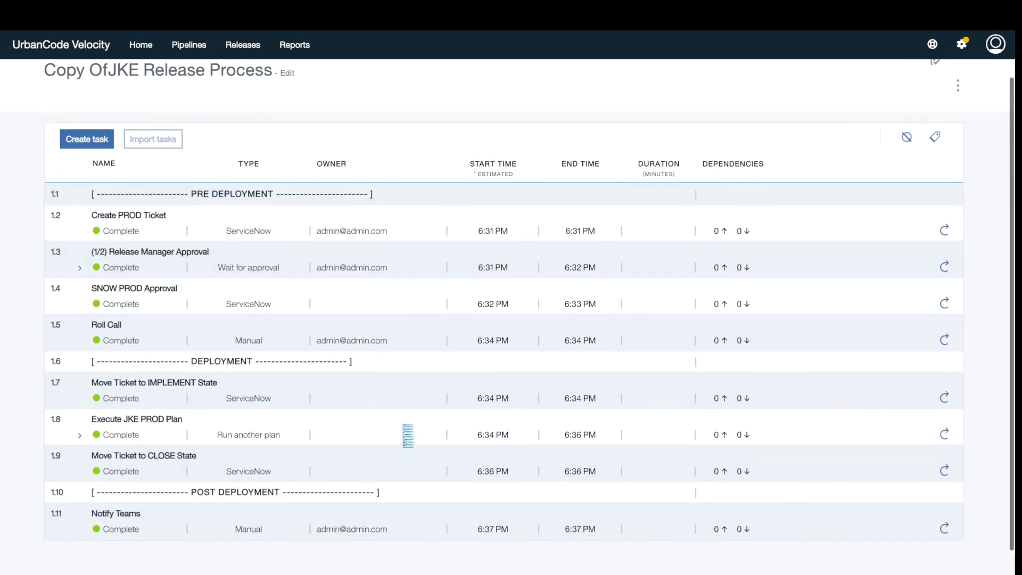
{"action": "scroll", "coordinate": [408, 436], "scroll_direction": "up", "scroll_amount": 1}
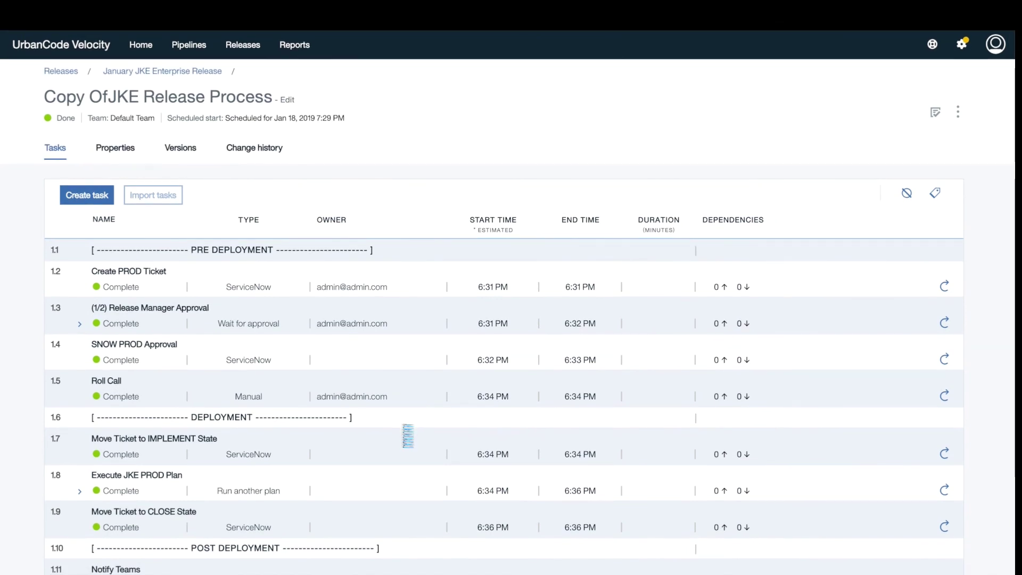
{"action": "left_click", "coordinate": [243, 48]}
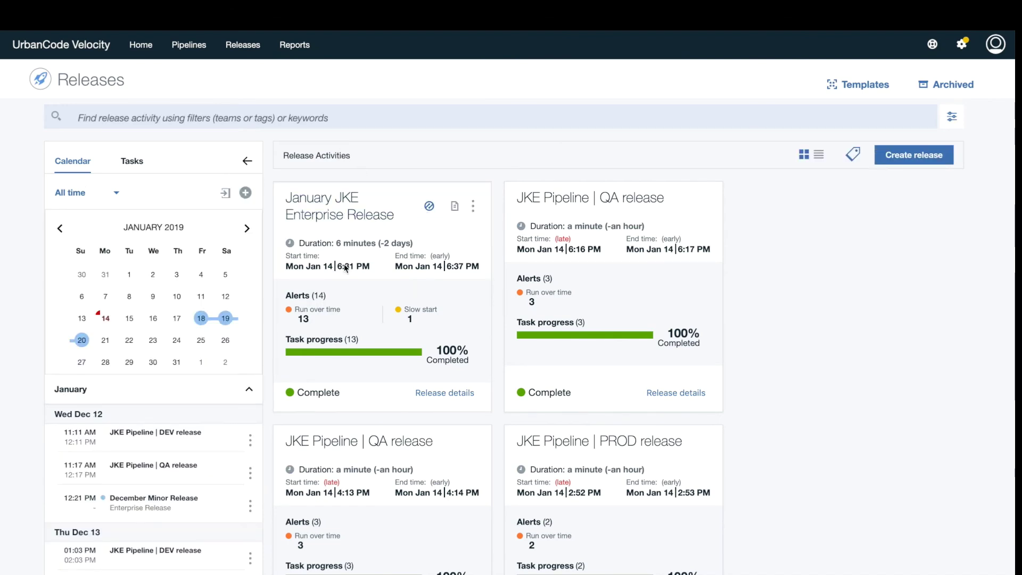
{"action": "mouse_move", "coordinate": [416, 361]}
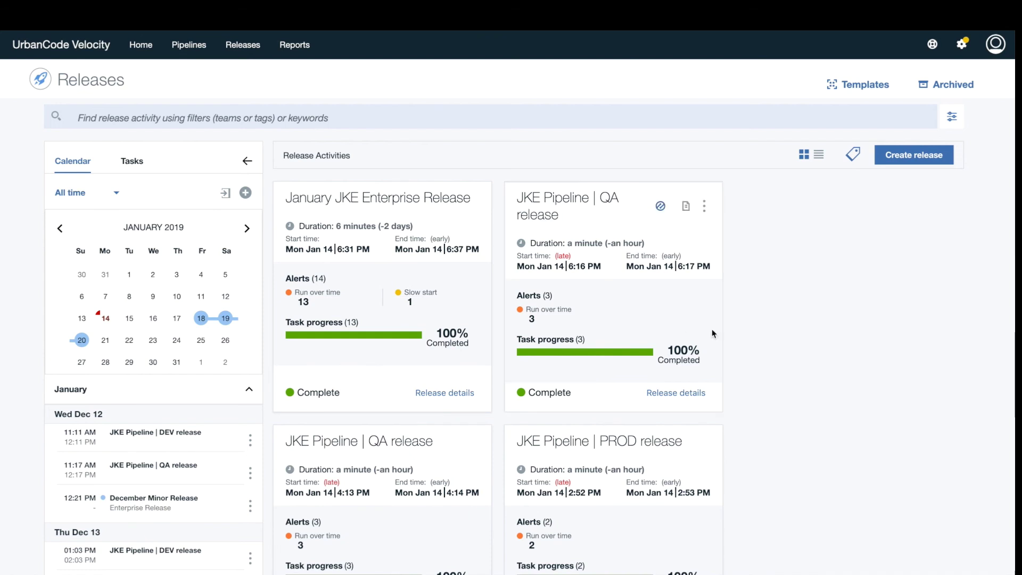
{"action": "mouse_move", "coordinate": [472, 226]}
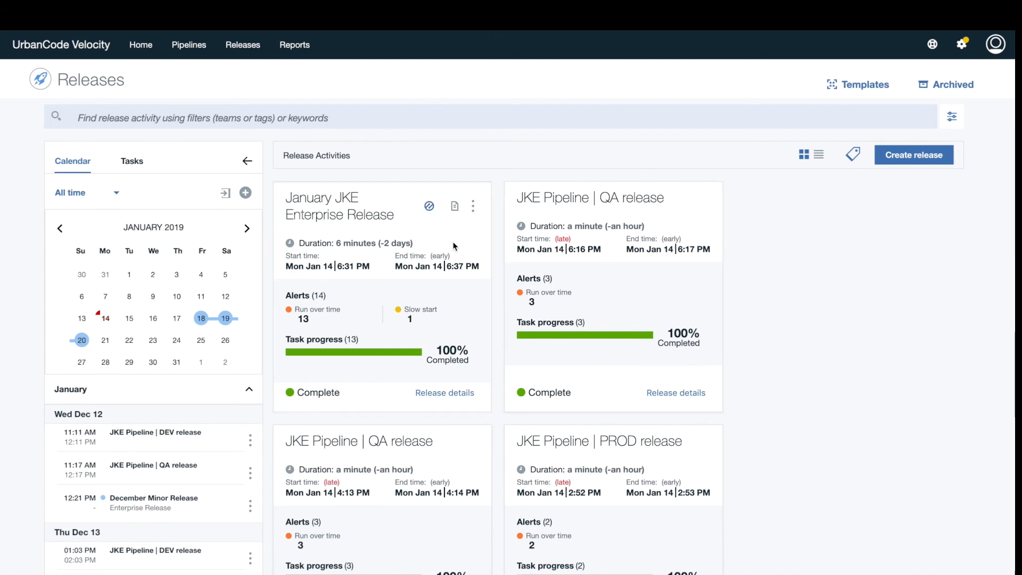
Step: Open the JKE Pipeline to check the application versions deployed to its PROD environment
{"action": "left_click", "coordinate": [195, 47]}
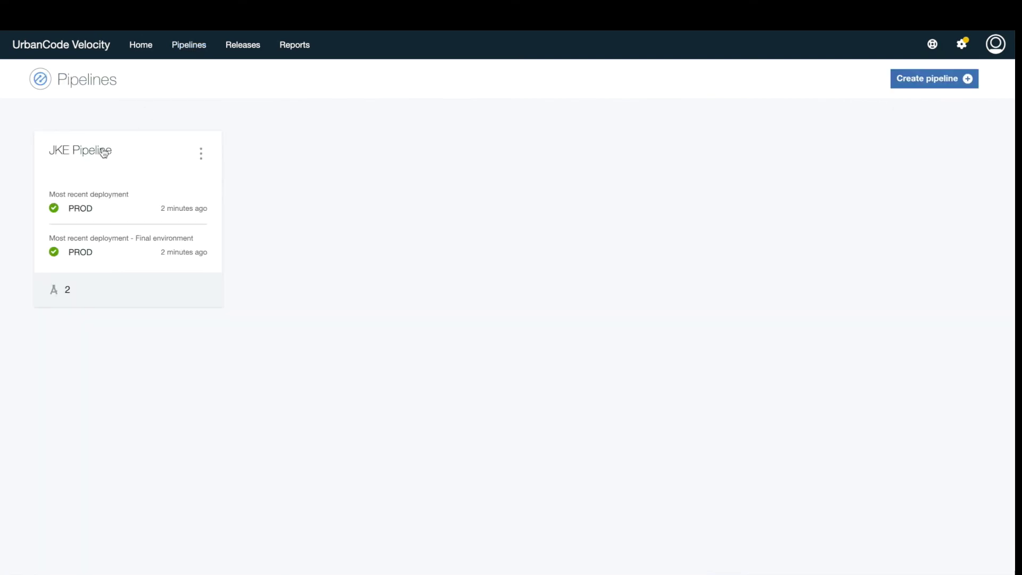
{"action": "left_click", "coordinate": [104, 153]}
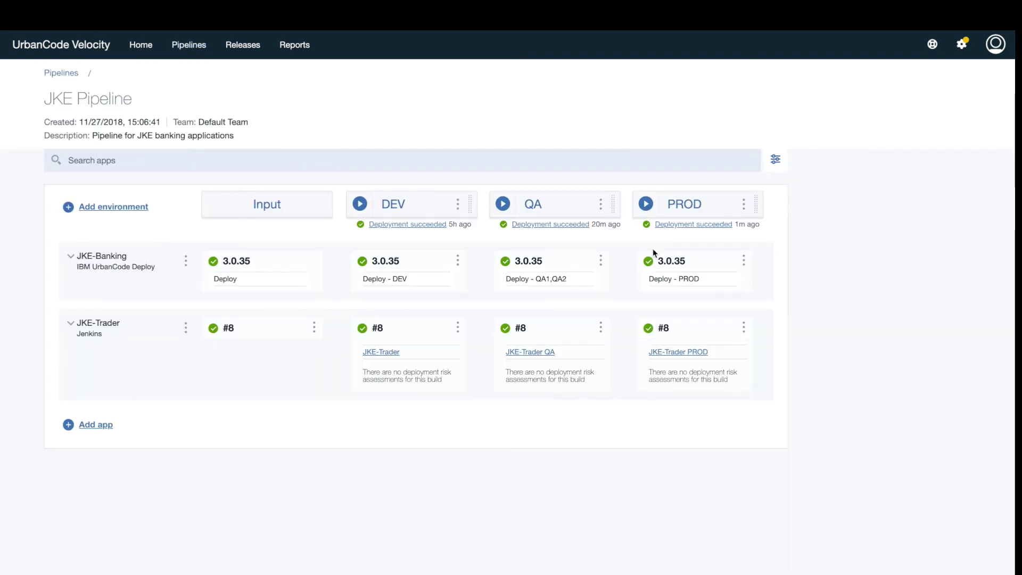